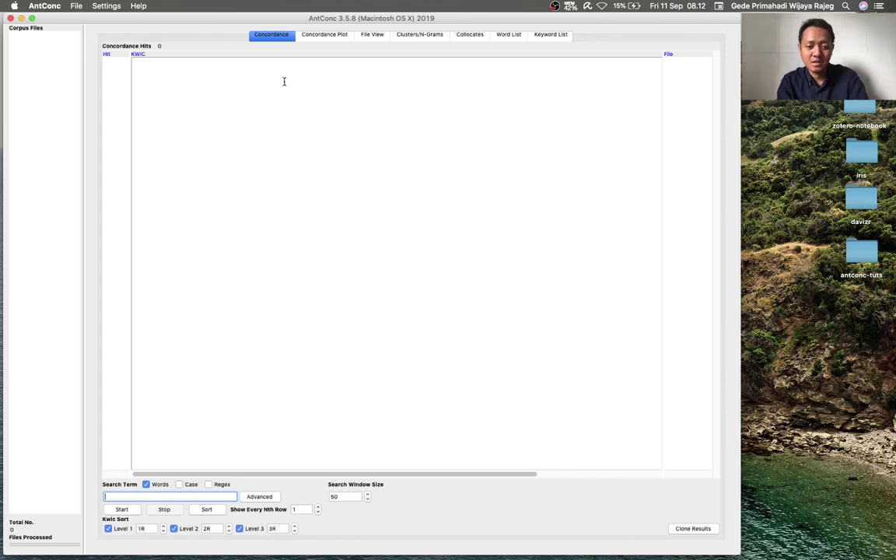
Switch to the LibreOffice slide showing the sample KWIC concordance for "deal", view it, and return to AntConc
key(super+Tab)
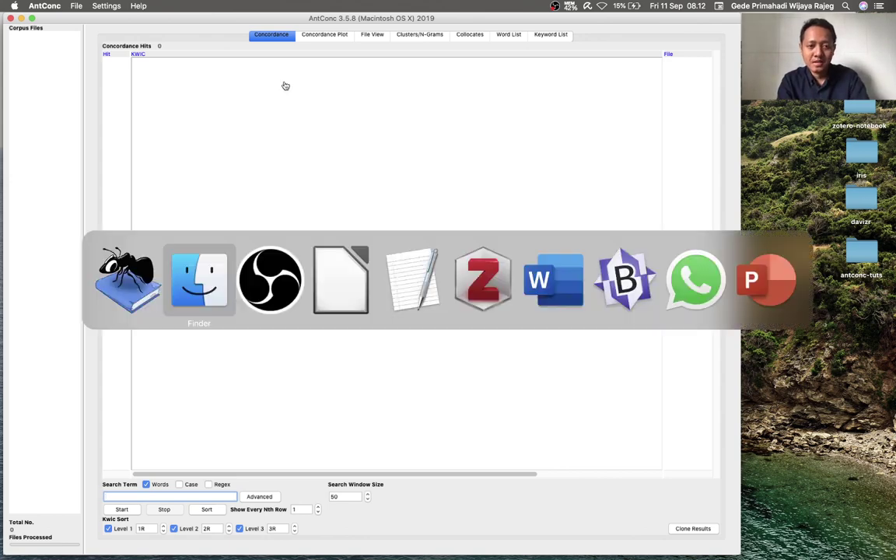
key(super+Tab)
key(super+Tab)
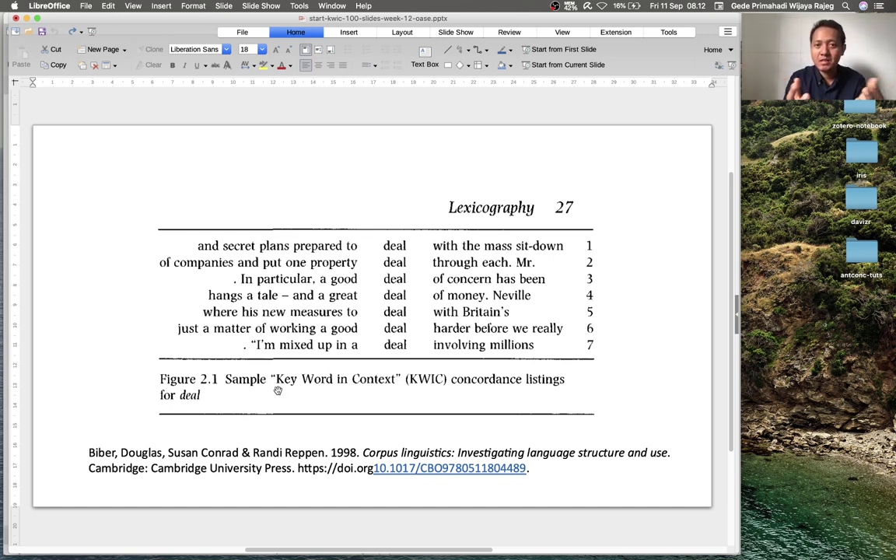
key(super+Tab)
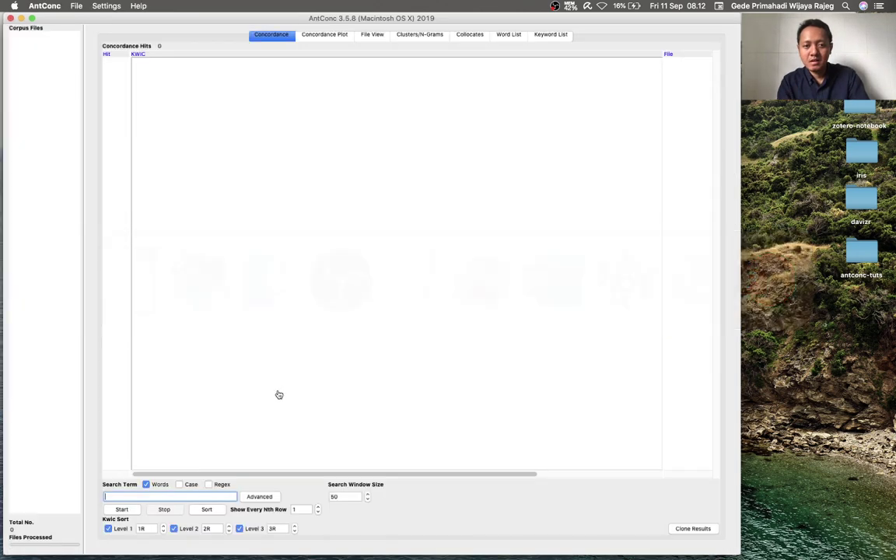
Load the whole tempo directory from the antconc-tuts folder as the corpus files
click(76, 7)
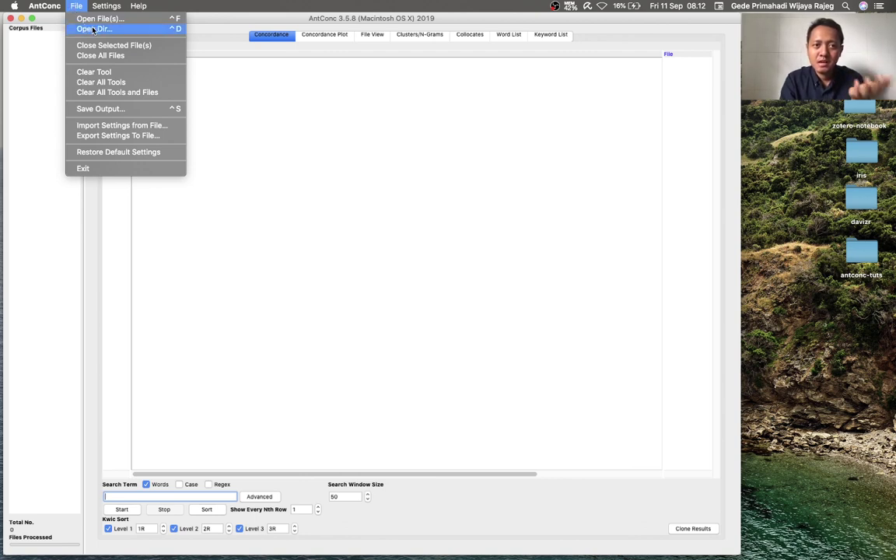
click(92, 30)
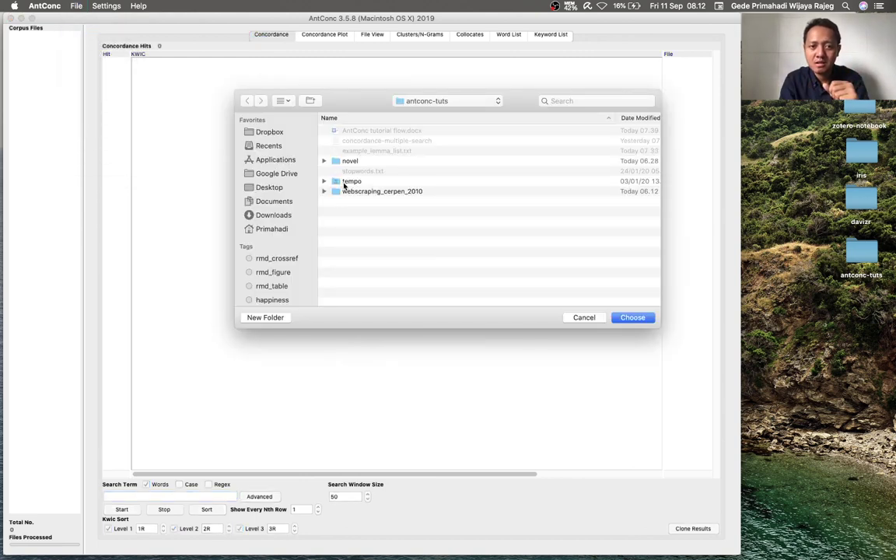
click(346, 182)
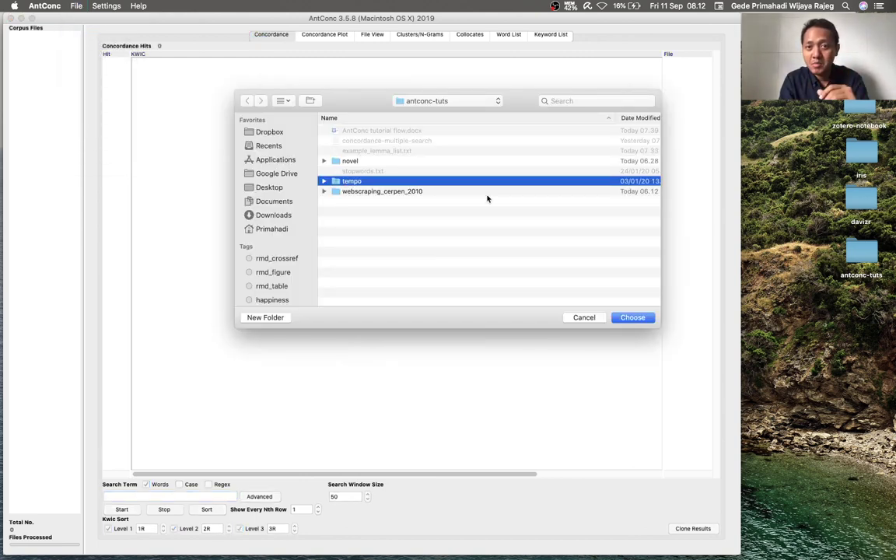
click(630, 320)
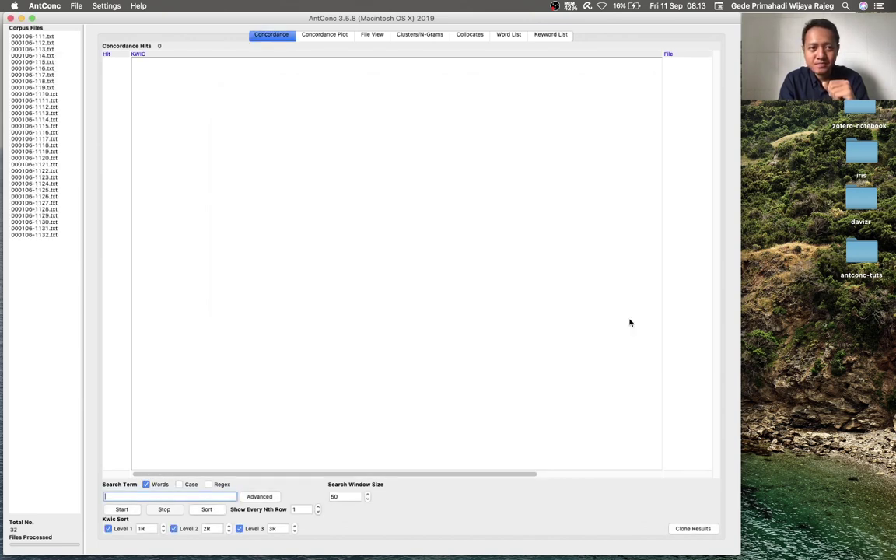
In the global font settings, set the file font size to 14 and the results and search entry font sizes to 16, and apply
click(102, 7)
click(115, 19)
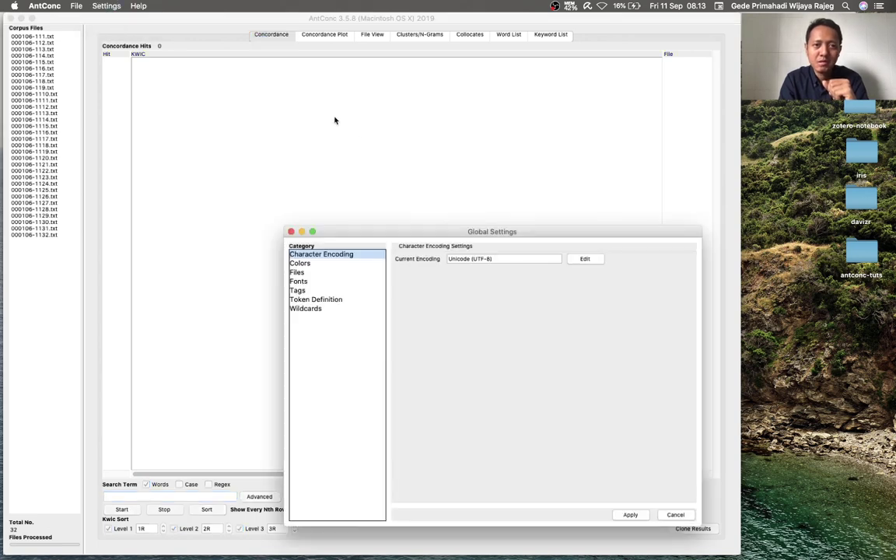
click(303, 282)
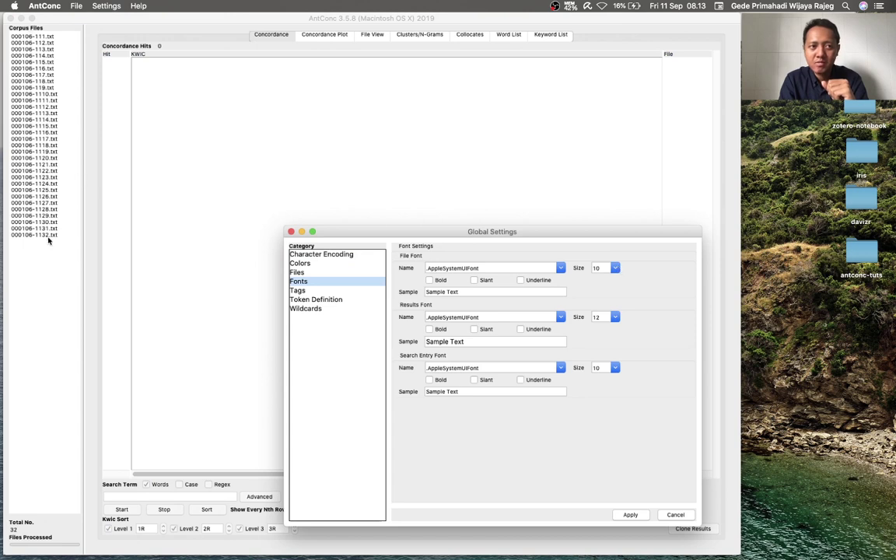
click(615, 268)
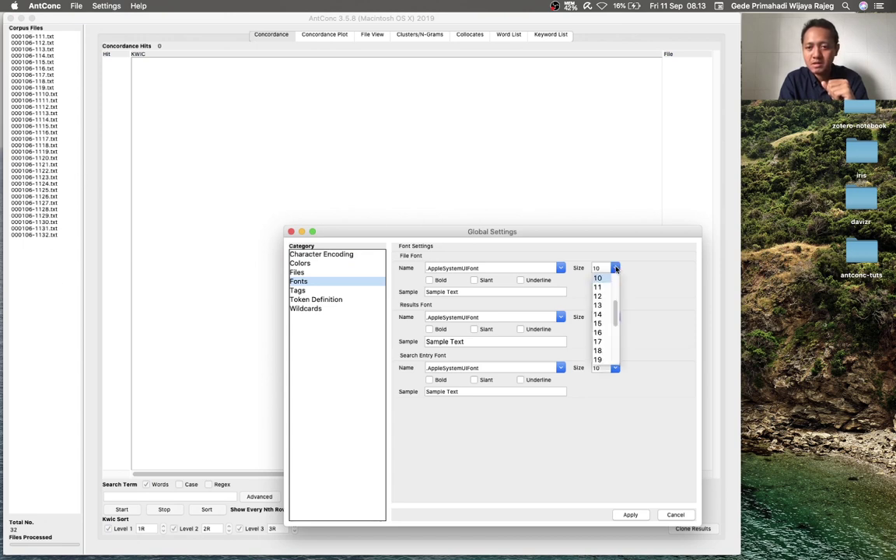
click(599, 314)
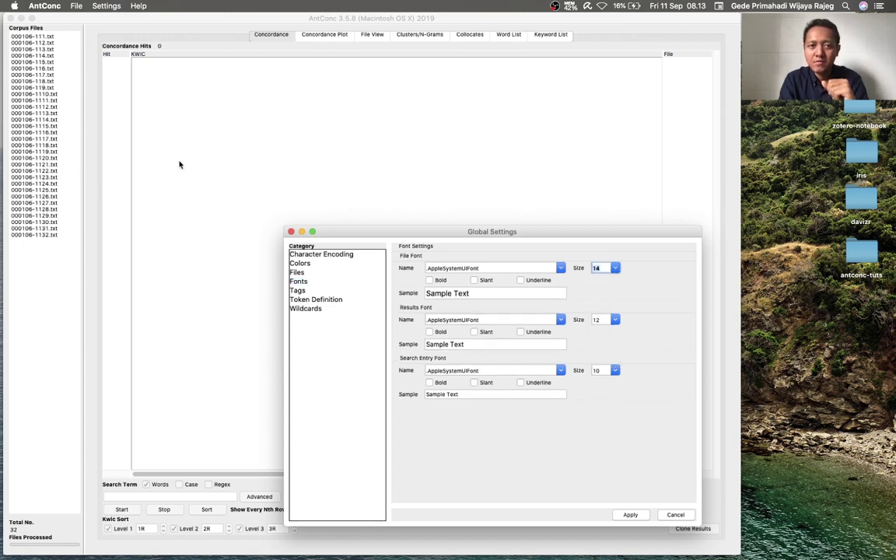
click(615, 319)
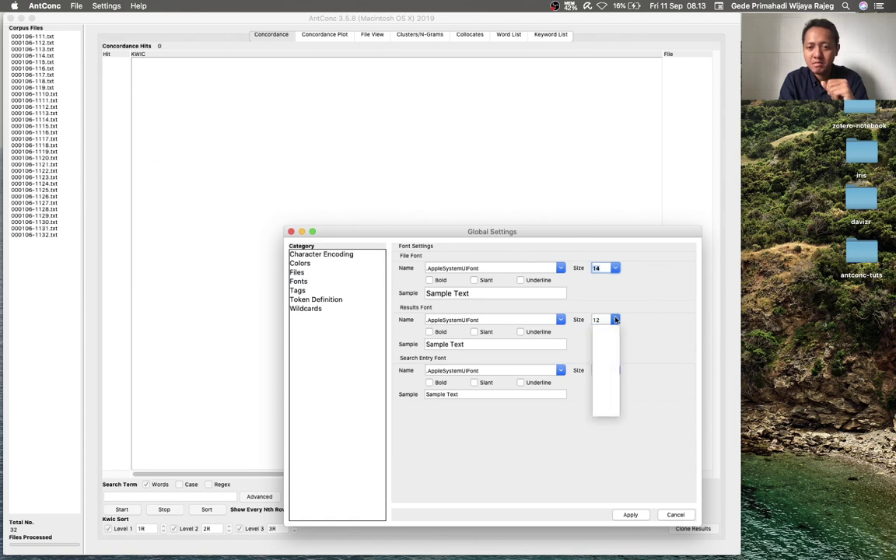
click(601, 365)
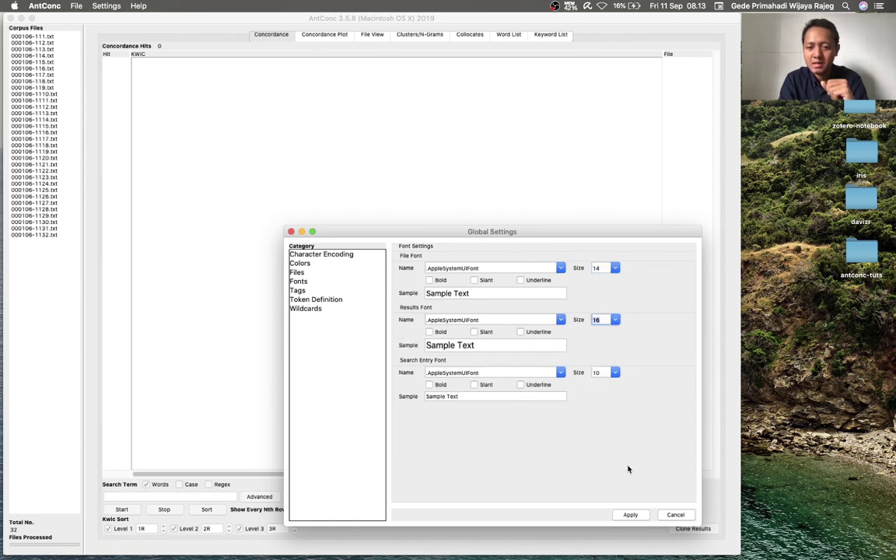
click(614, 373)
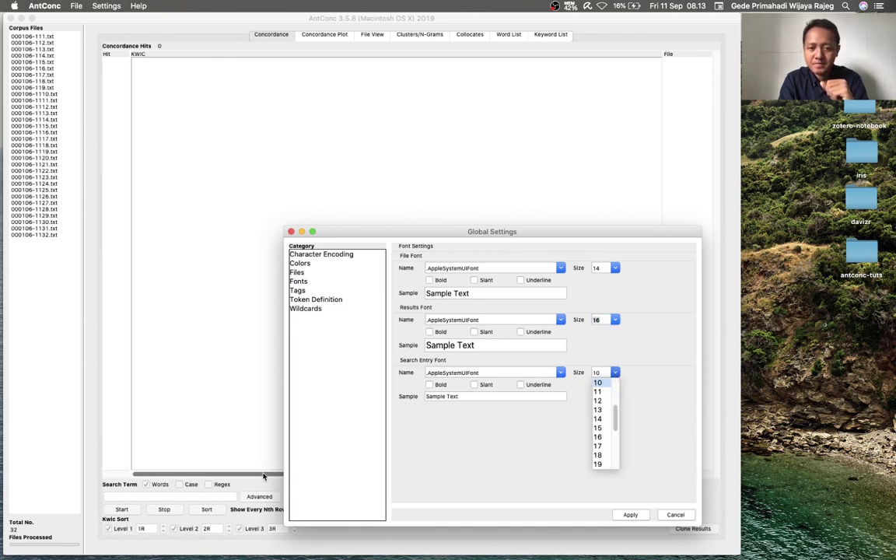
click(599, 437)
click(629, 515)
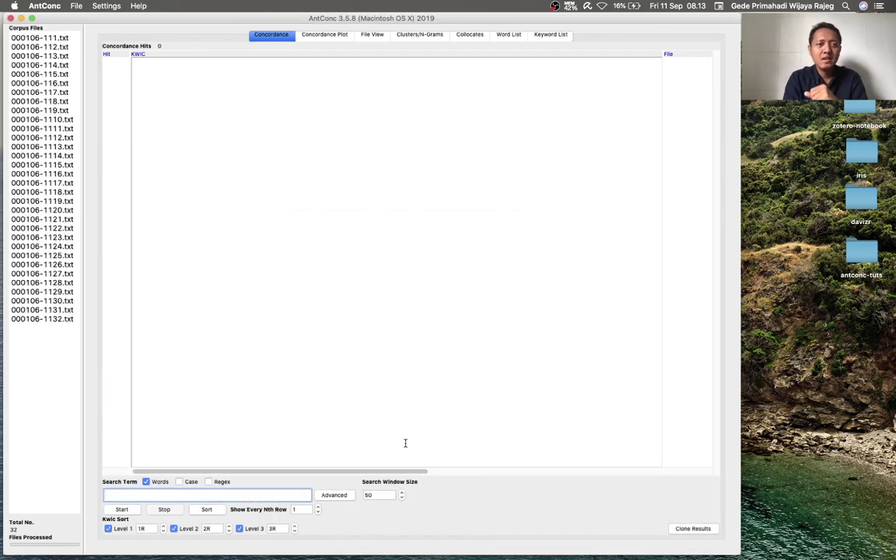
View the full text of several corpus files, including 000106-118.txt and 000106-1119.txt
click(372, 35)
click(59, 101)
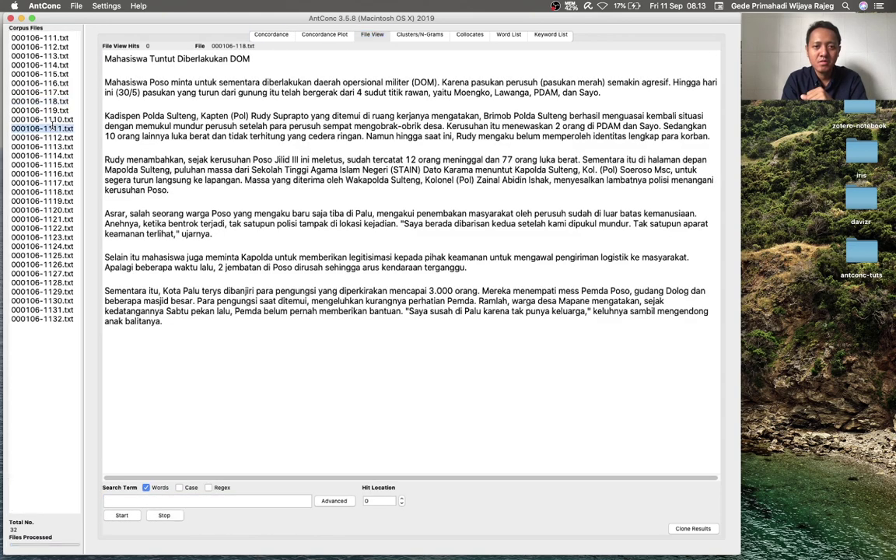
click(50, 111)
click(51, 160)
click(59, 201)
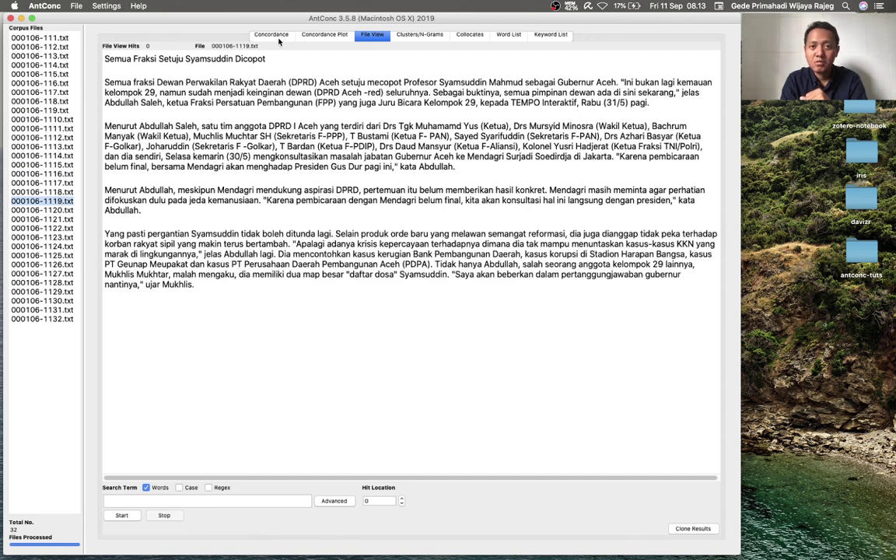
Run a concordance search for the word "melakukan" across the loaded corpus
click(252, 36)
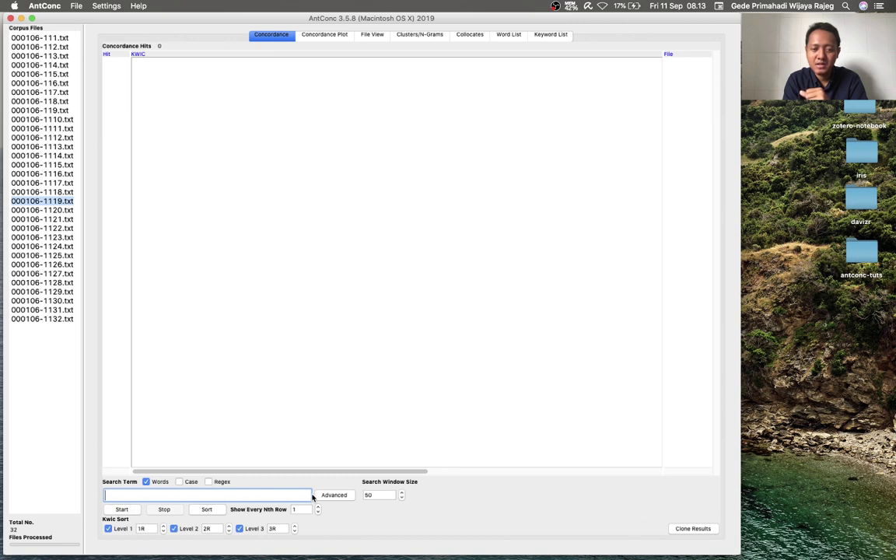
click(207, 495)
text(melakukan)
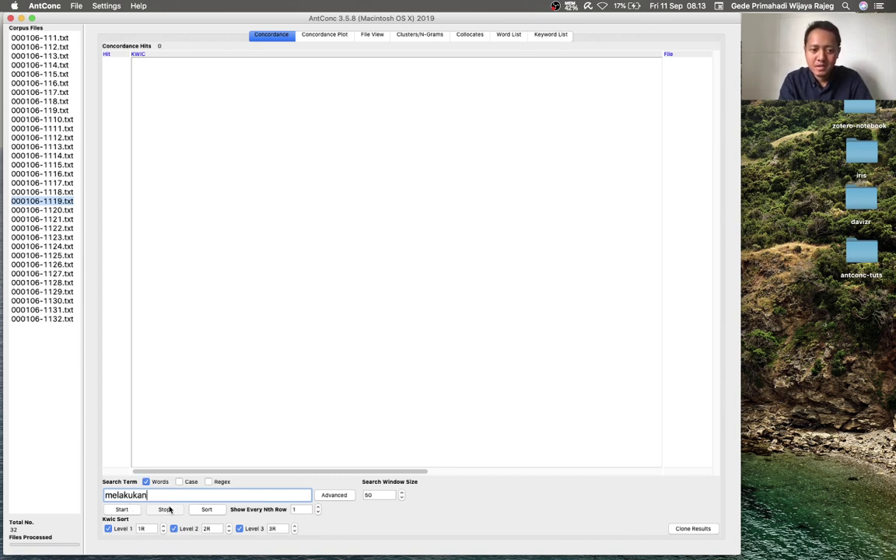
click(130, 510)
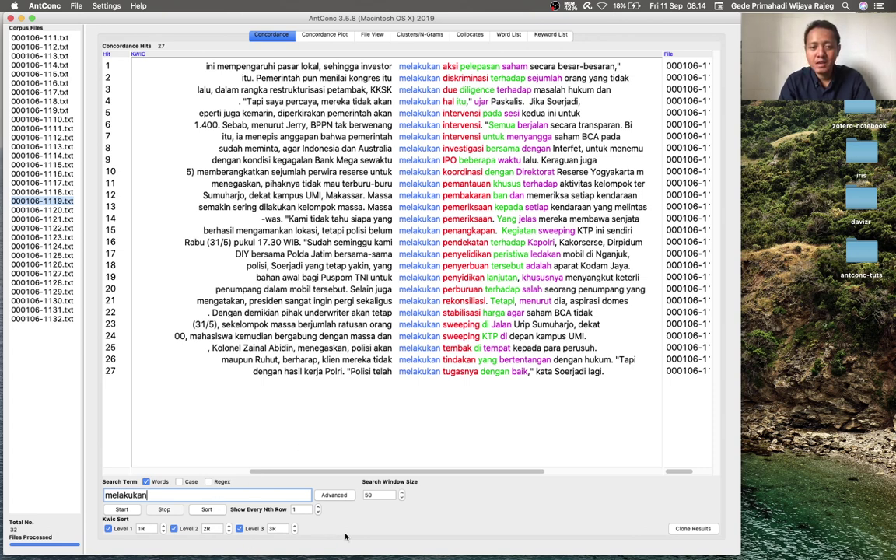
Sort the concordance lines by 1L at level 1, 1R at level 2 and 2R at level 3
click(162, 532)
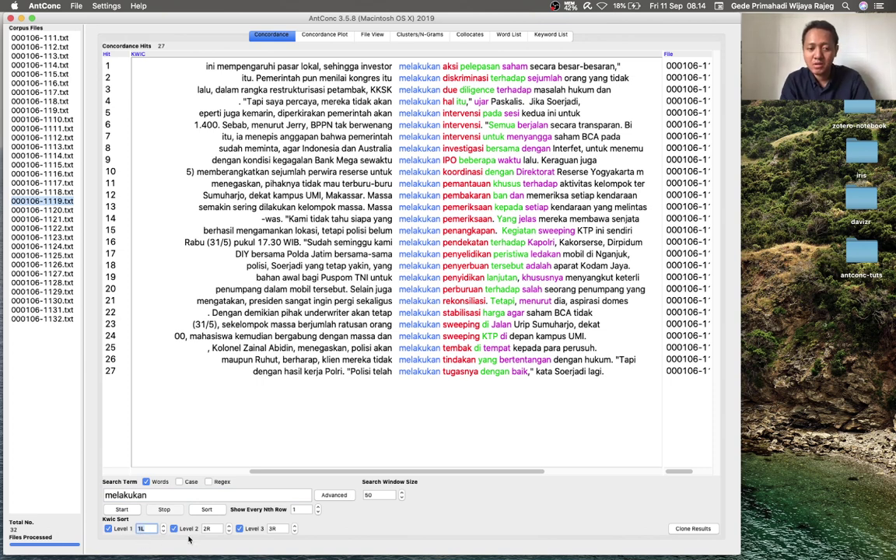
click(228, 532)
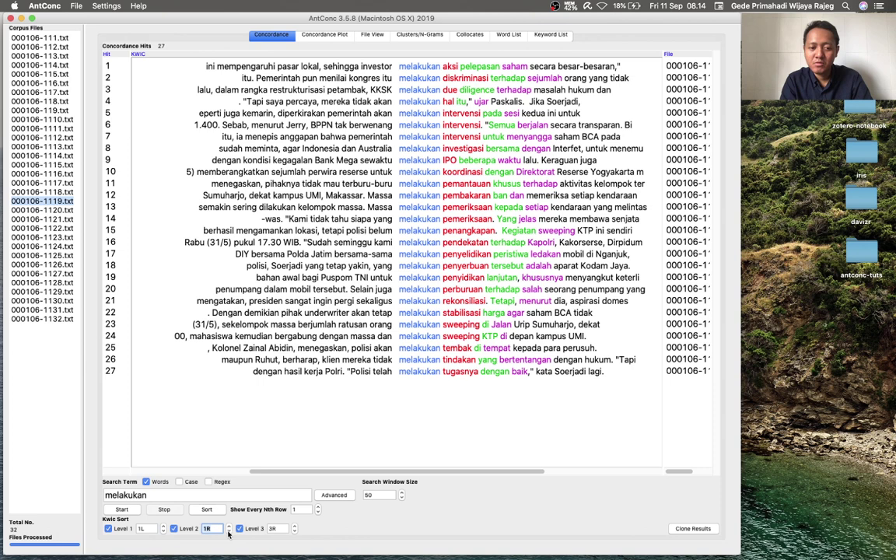
click(295, 532)
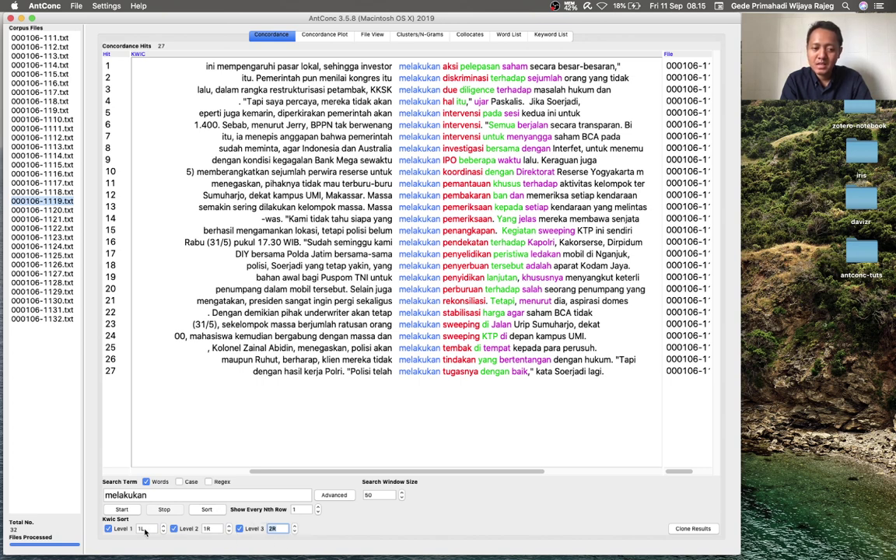
click(208, 510)
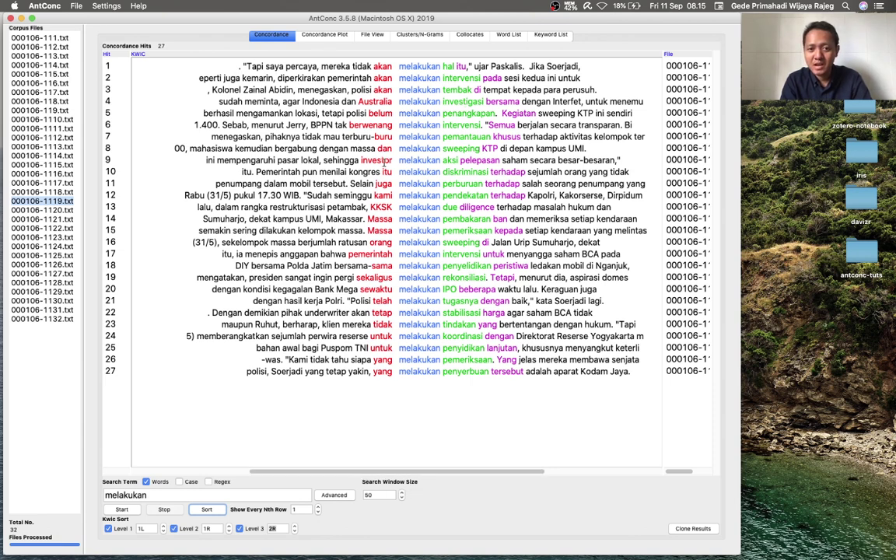
Set the search window size to 70 and rerun the "melakukan" concordance search
click(401, 493)
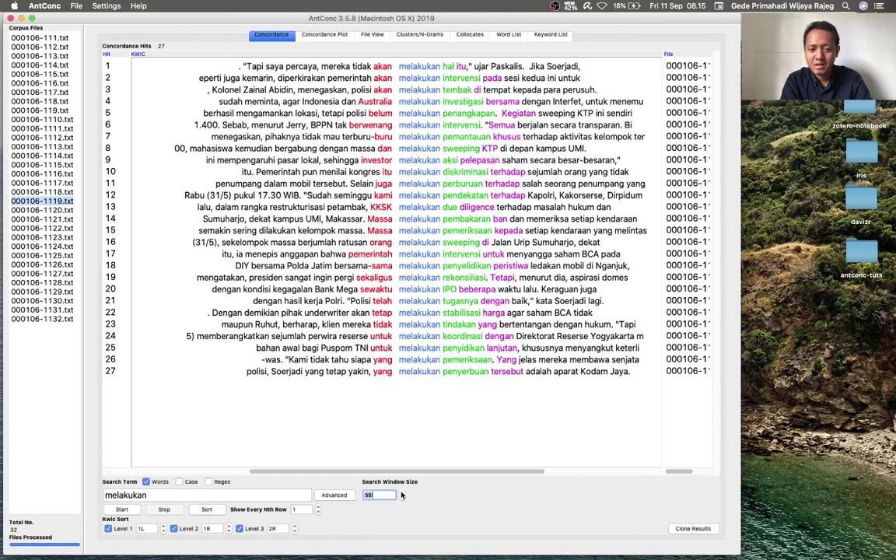
click(401, 497)
click(369, 495)
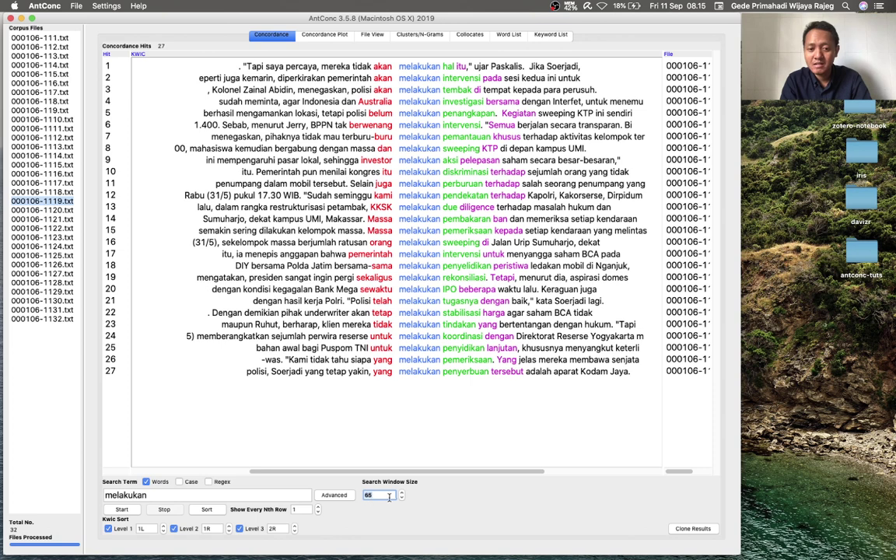
click(401, 492)
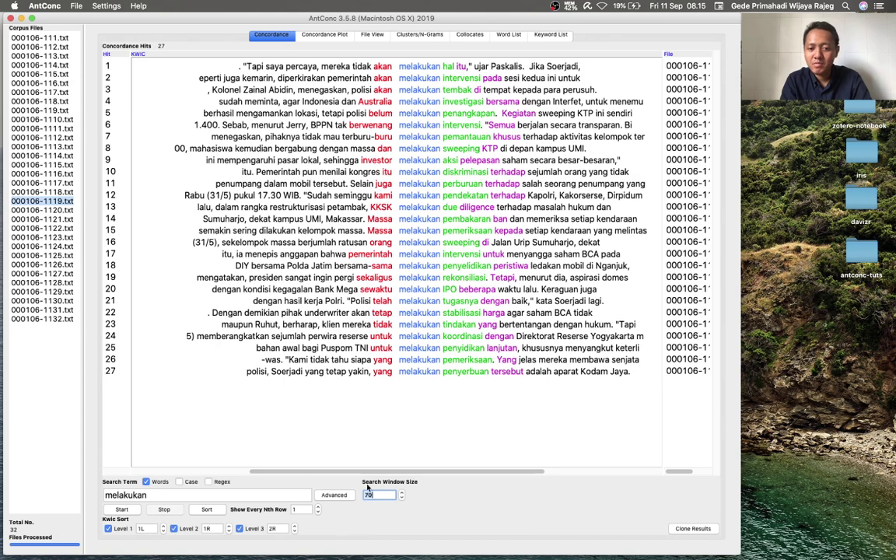
click(122, 510)
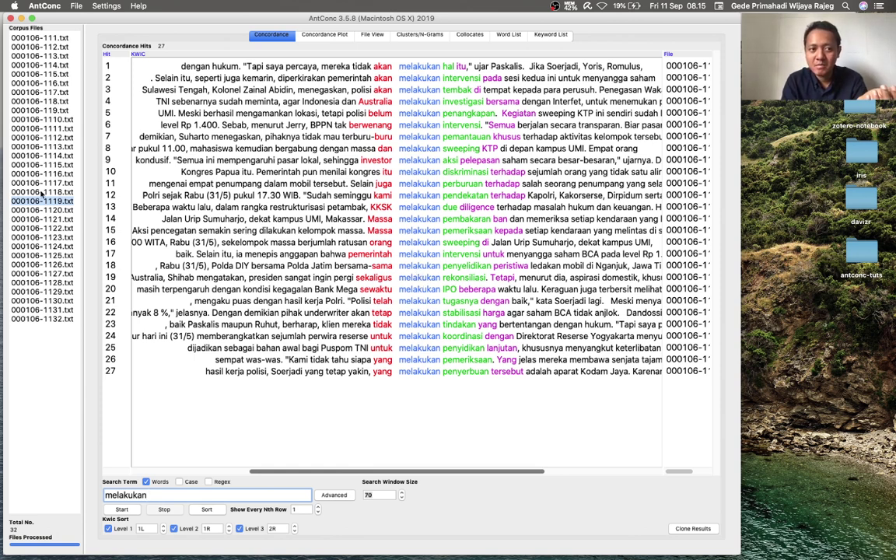
Open the "melakukan perburuan terhadap" hit in its source file to read its full context, and return to the concordance lines
click(424, 184)
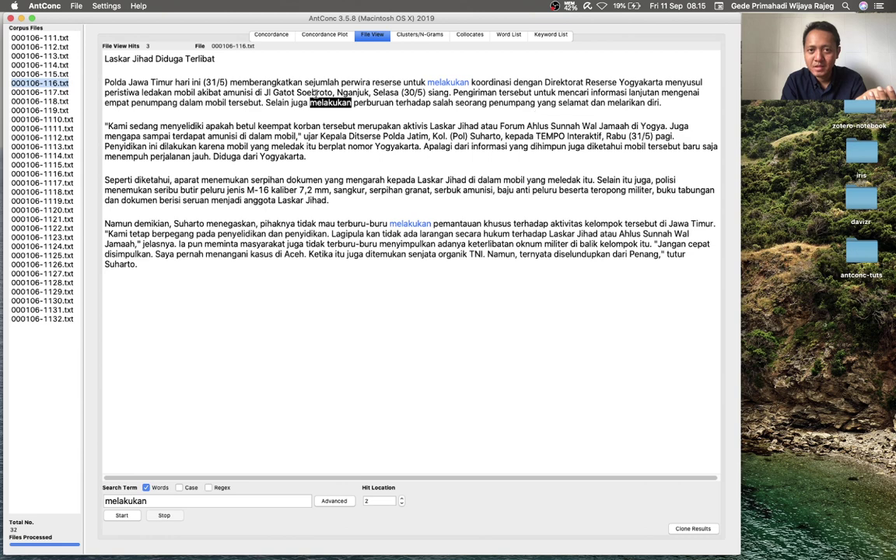
click(270, 34)
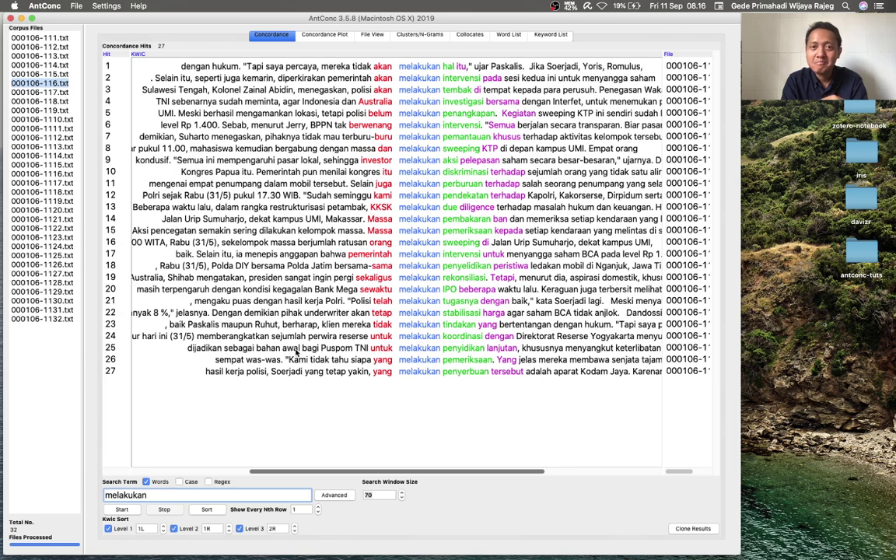
click(797, 366)
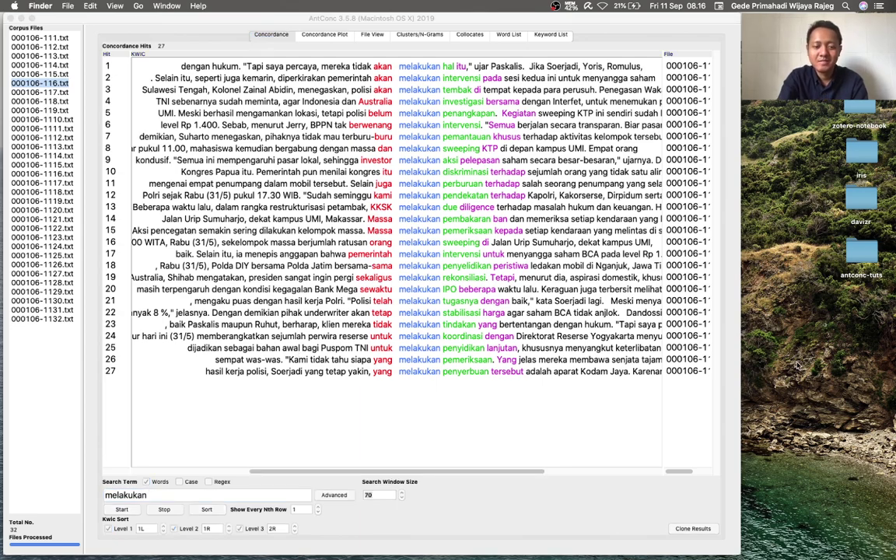